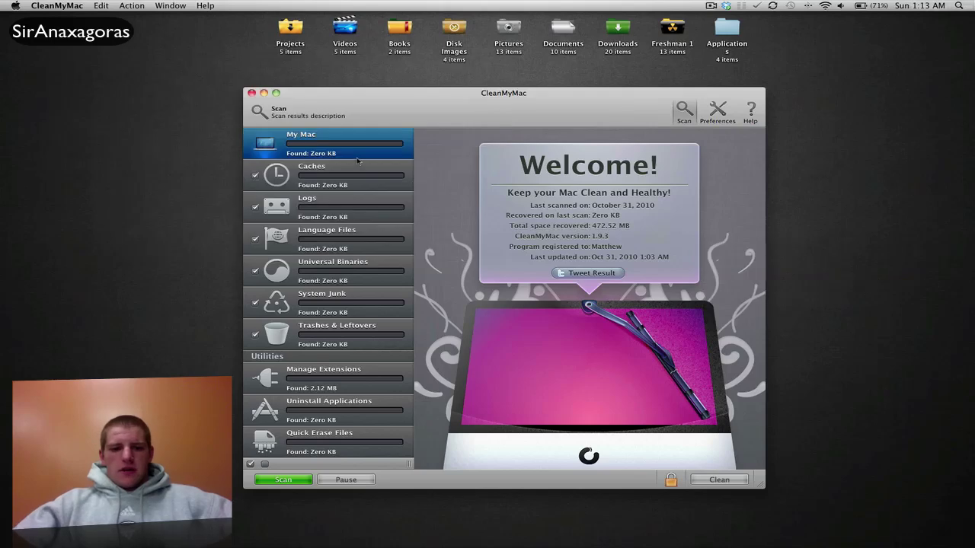
Start a scan of the Mac with the enabled cleaning categories
left_click(280, 479)
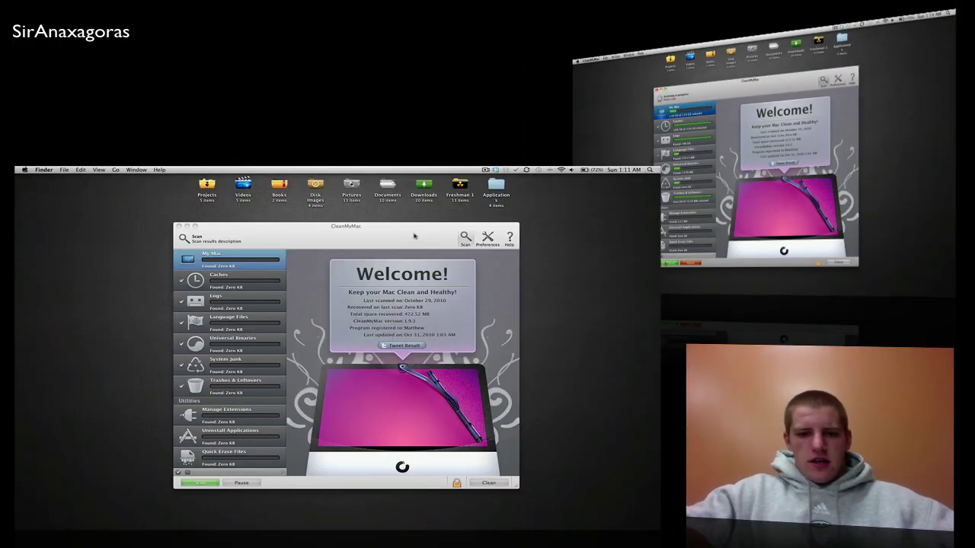
Read the descriptions of the cleaning categories from Caches through Trashes & Leftovers, with the info drawer shown
left_click(273, 260)
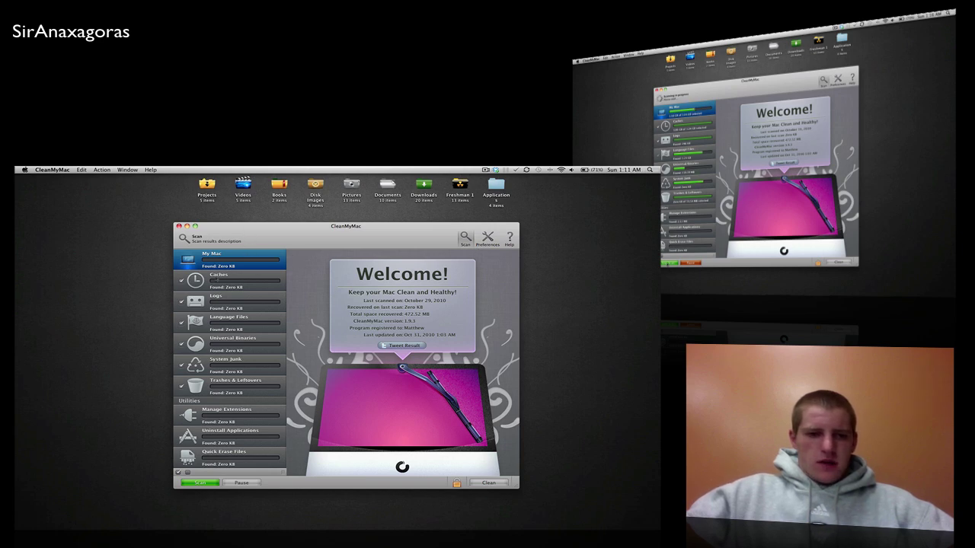
key("Down")
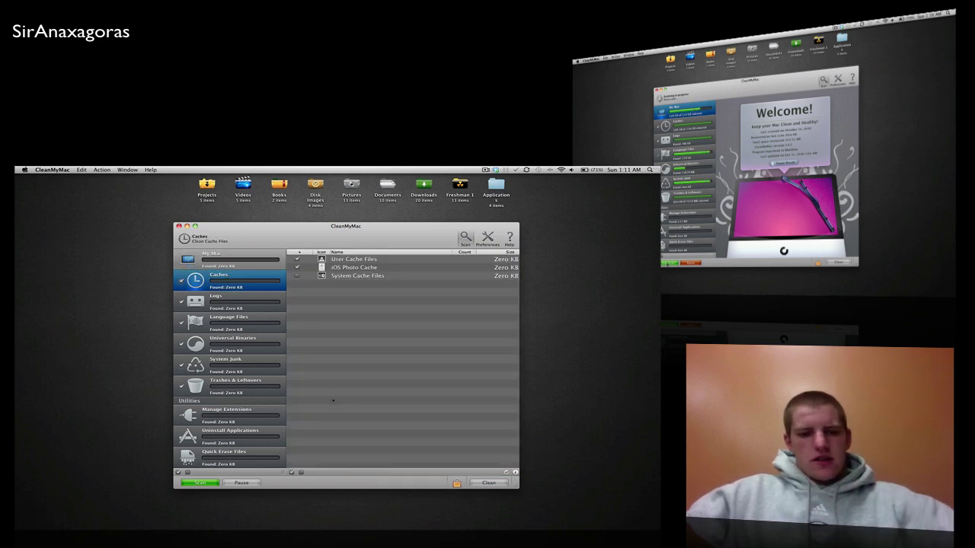
left_click(515, 472)
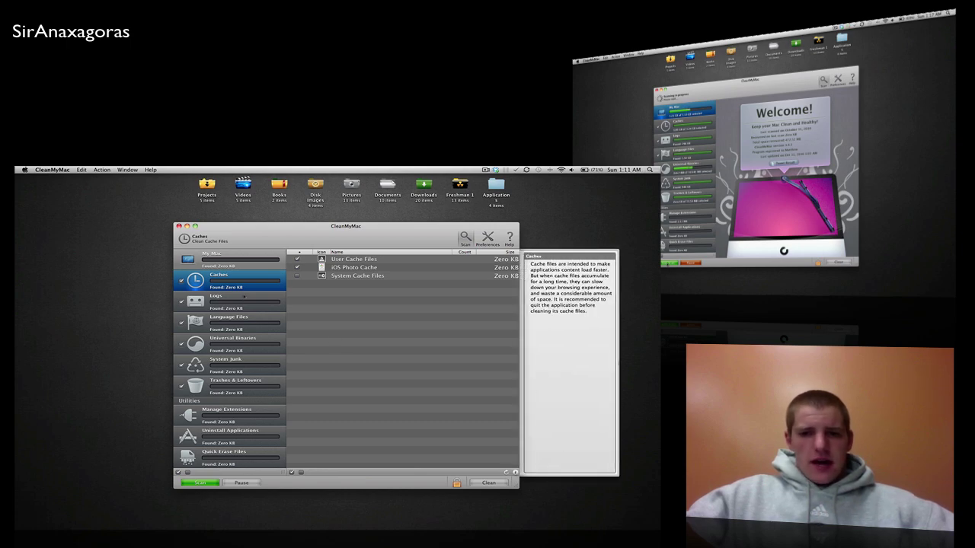
left_click(244, 296)
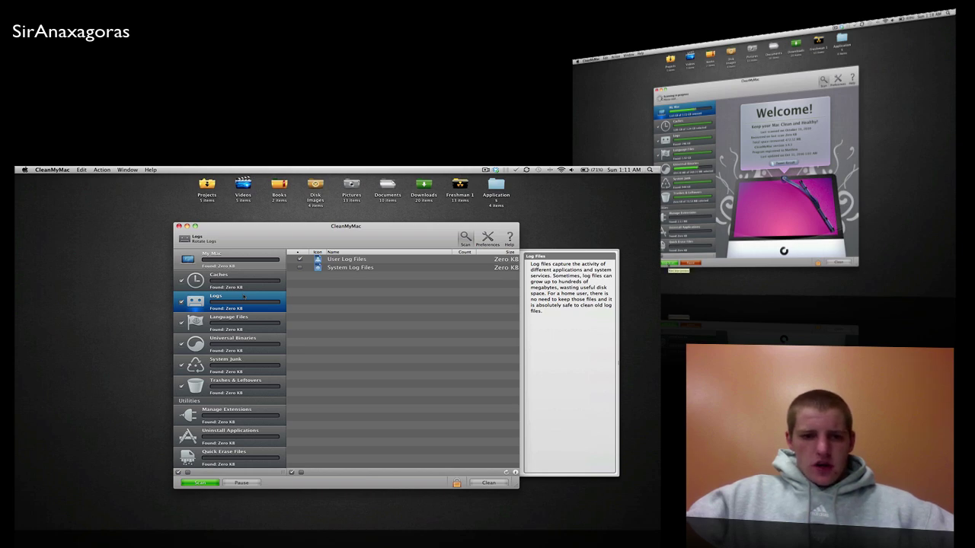
key("Down")
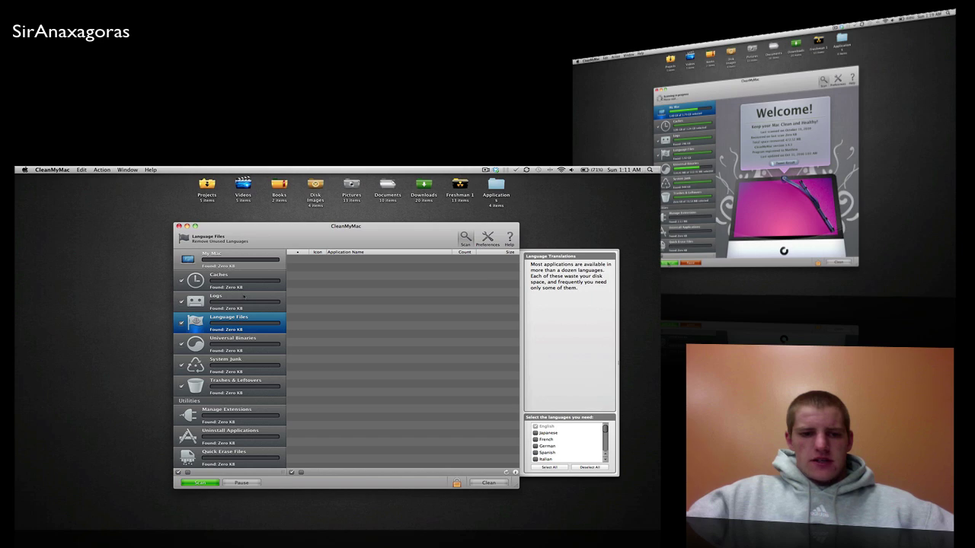
key("Down")
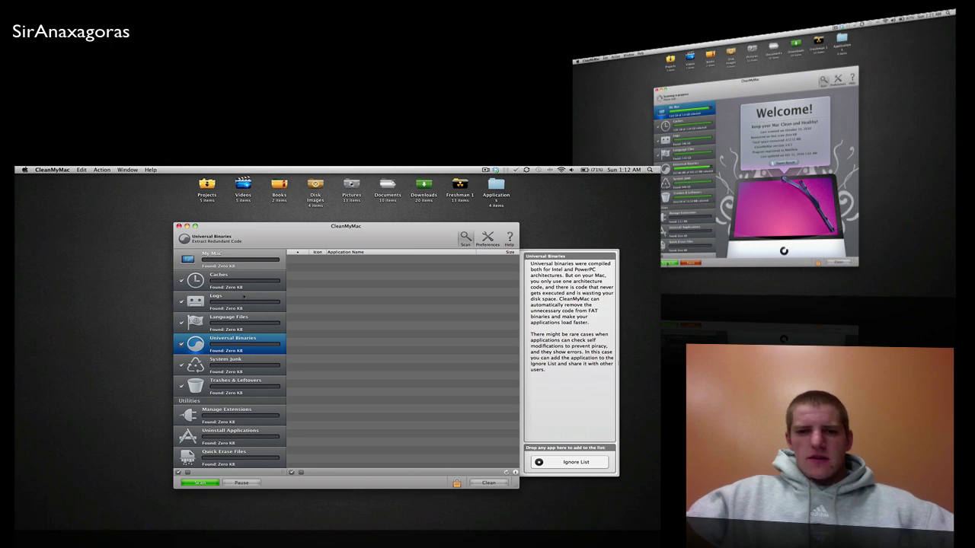
key("Down")
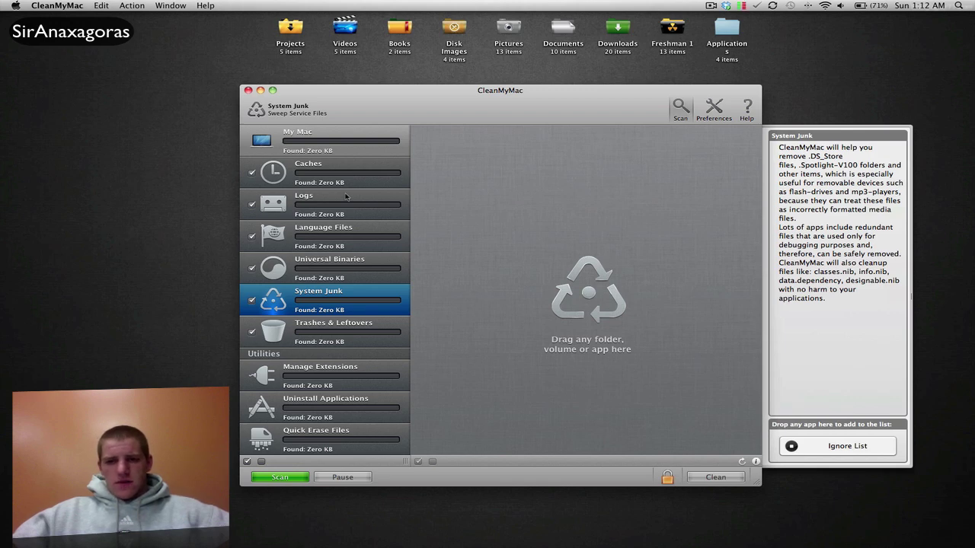
key("Down")
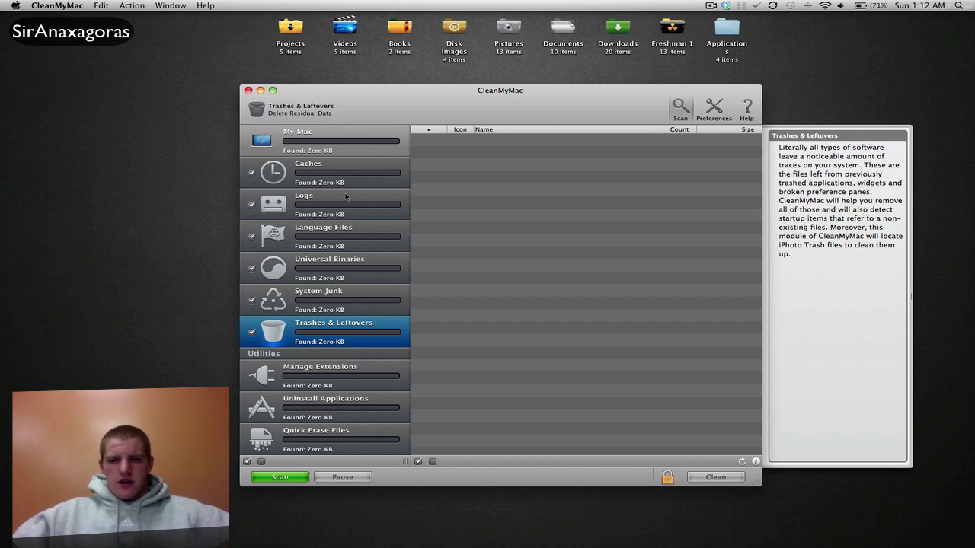
Review the Manage Extensions, Uninstall Applications and Quick Erase Files utilities, and return to the My Mac overview
key("Down")
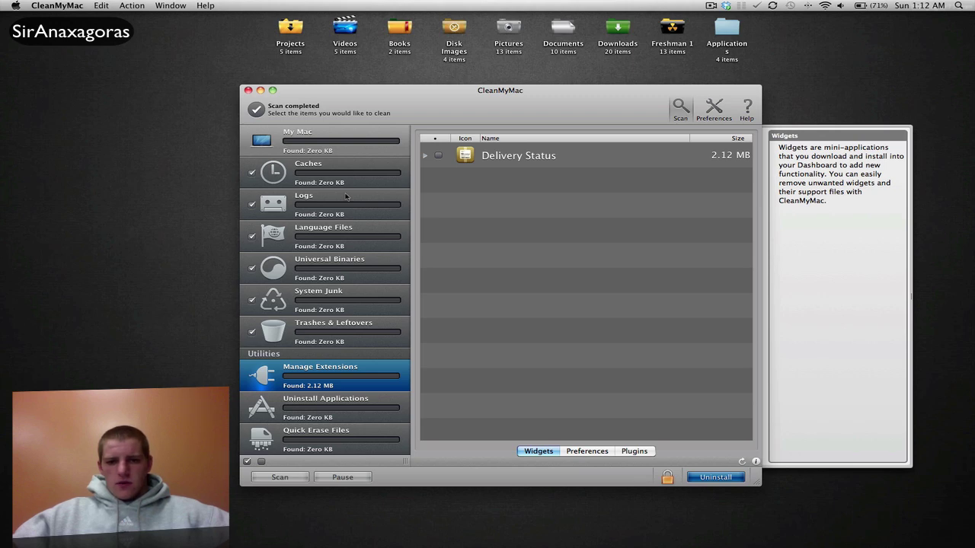
key("Down")
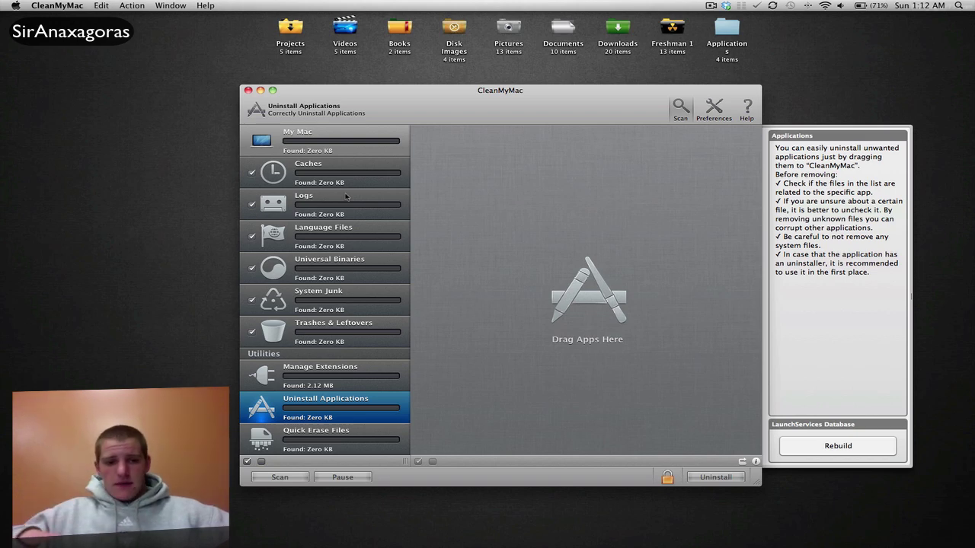
key("Down")
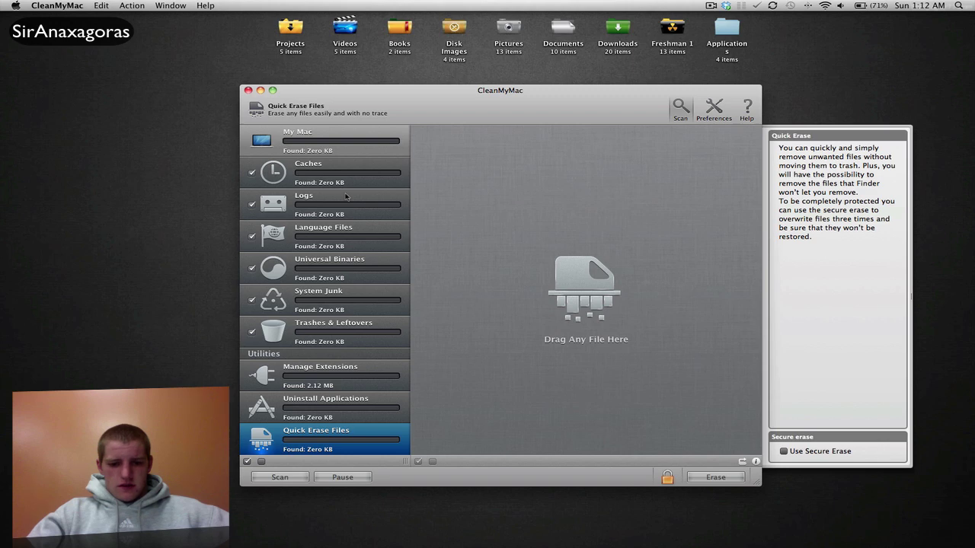
left_click(358, 139)
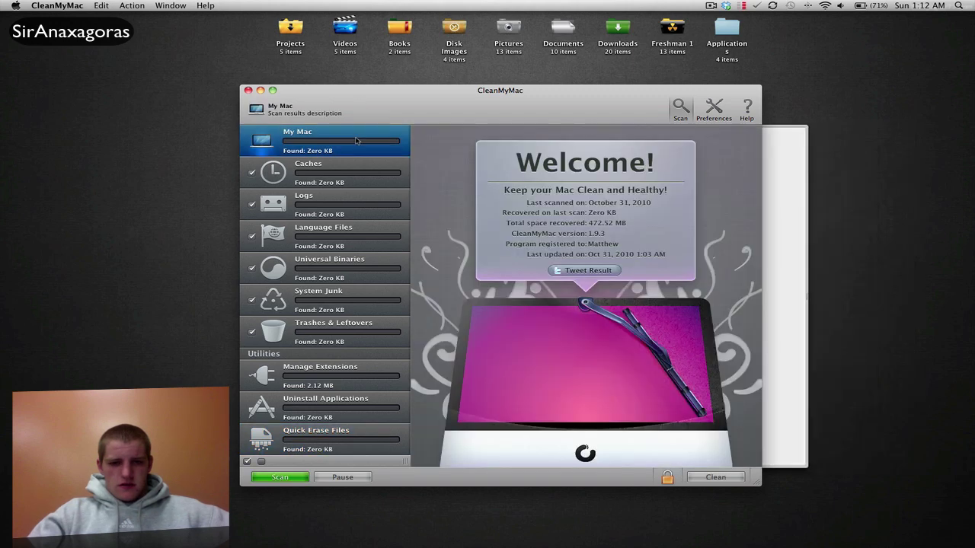
Open the preferences and review the General defaults, the languages to keep and the Devices cleanup options
left_click(712, 110)
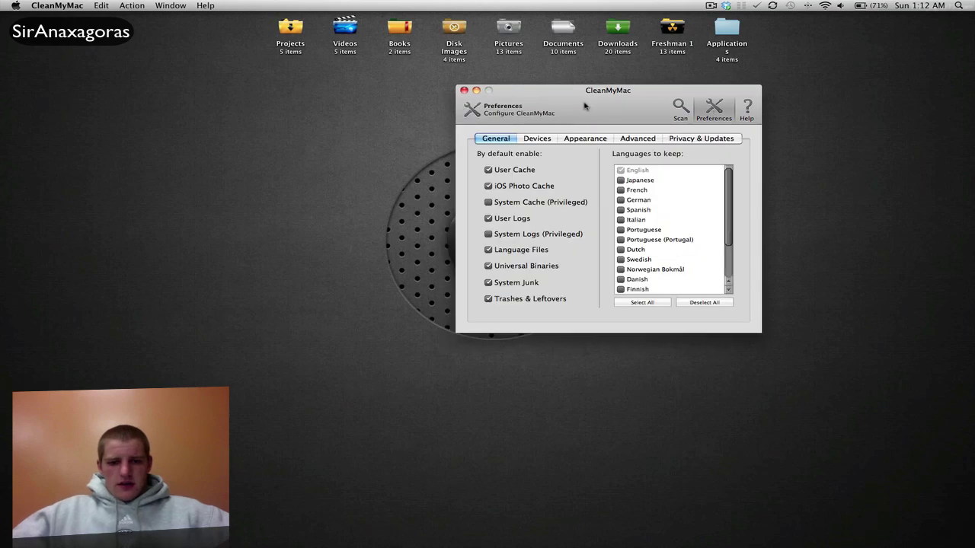
left_click_drag(592, 113, 500, 147)
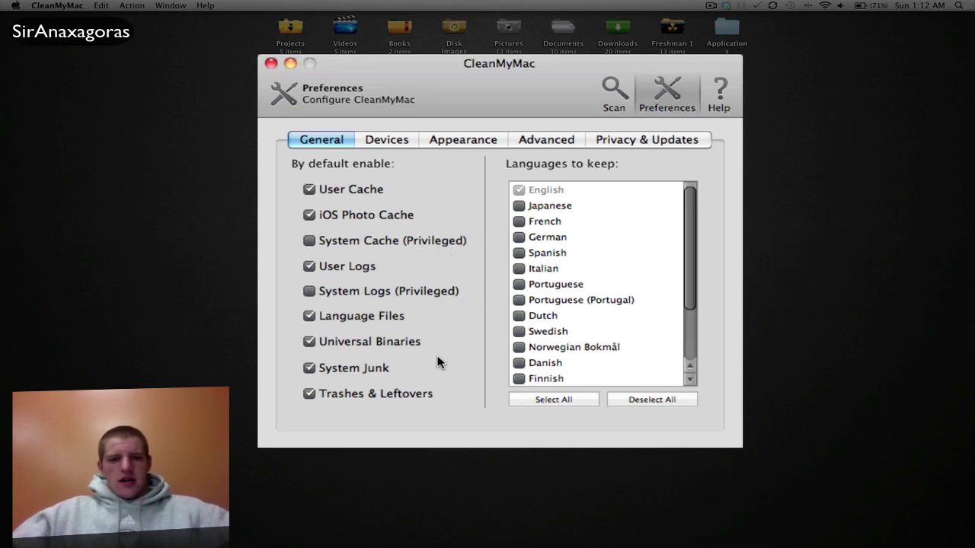
scroll(647, 242, "down", 5)
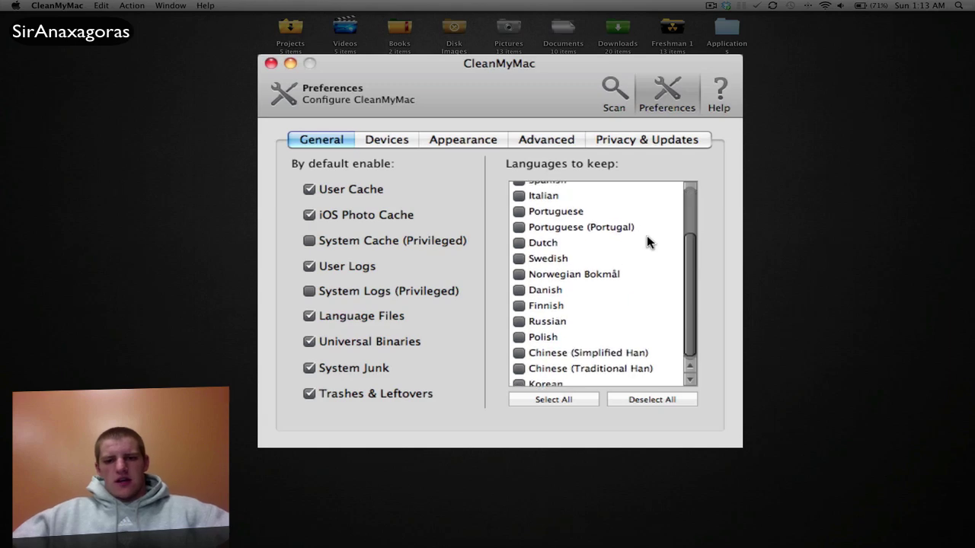
scroll(647, 239, "up", 5)
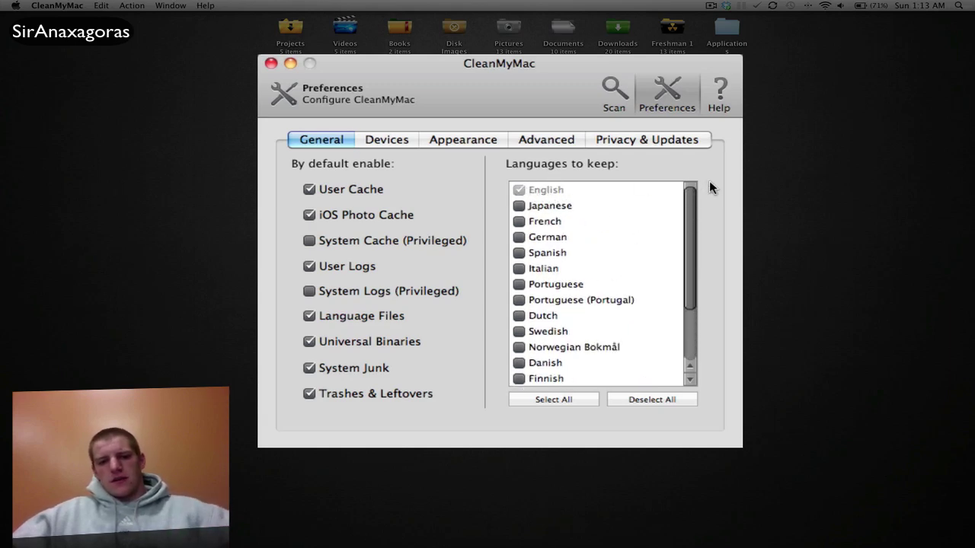
left_click(402, 144)
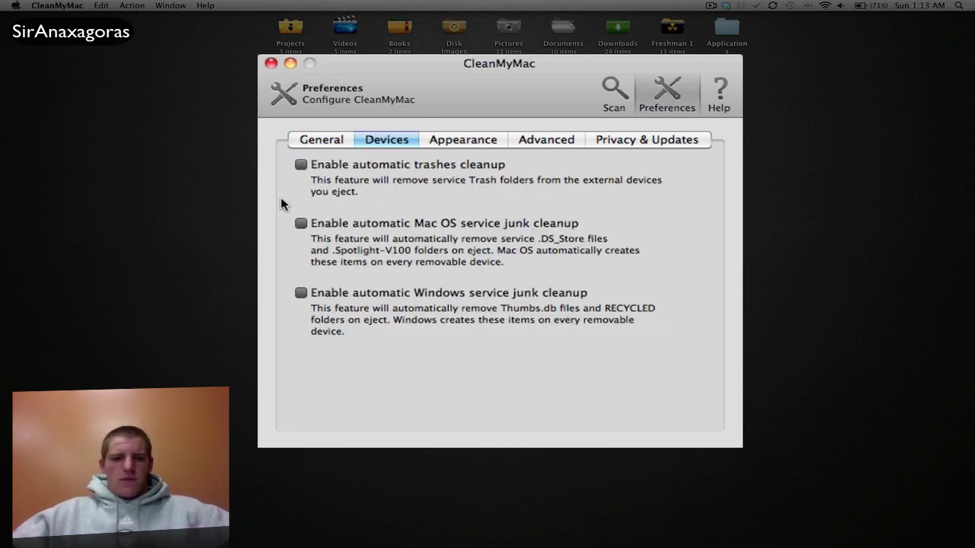
Preview the Marble color theme in the Appearance preferences and switch back to Titanium
left_click(472, 140)
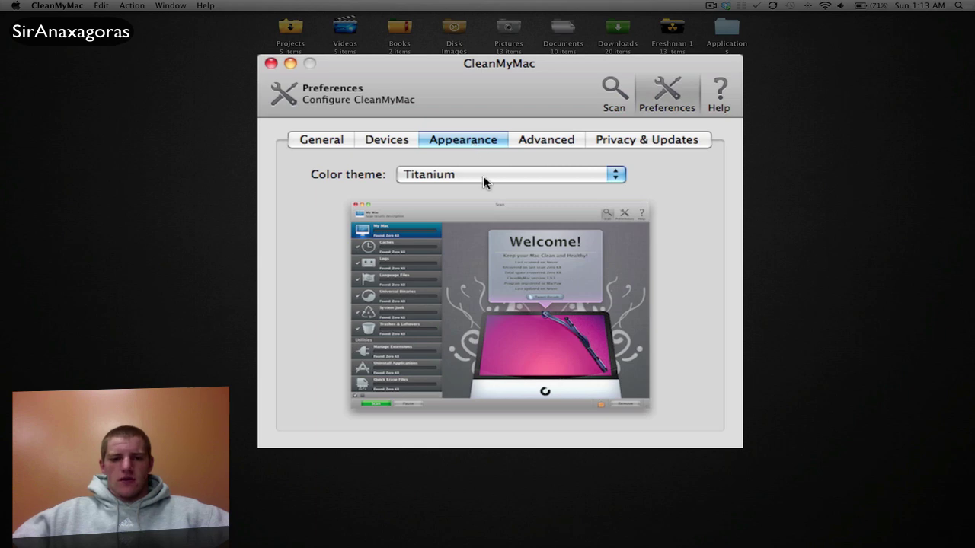
left_click(483, 176)
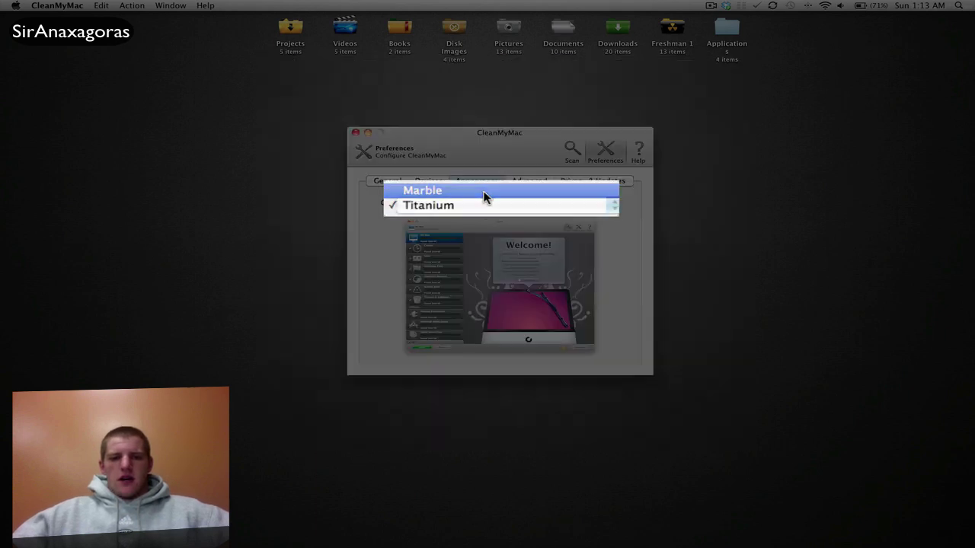
left_click(484, 193)
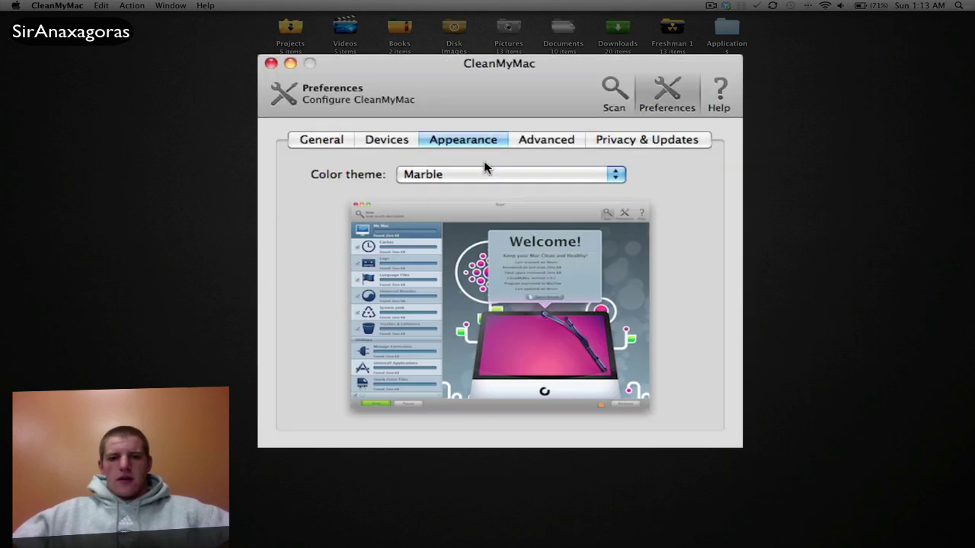
left_click(488, 176)
left_click(486, 194)
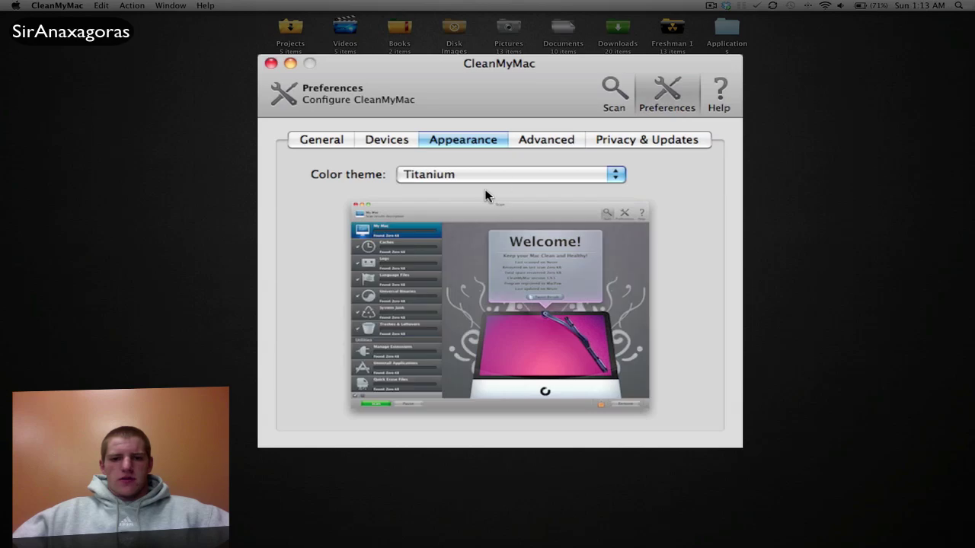
Review the Advanced and Privacy & Updates preferences and the Help information, and return to the scan view
left_click(545, 145)
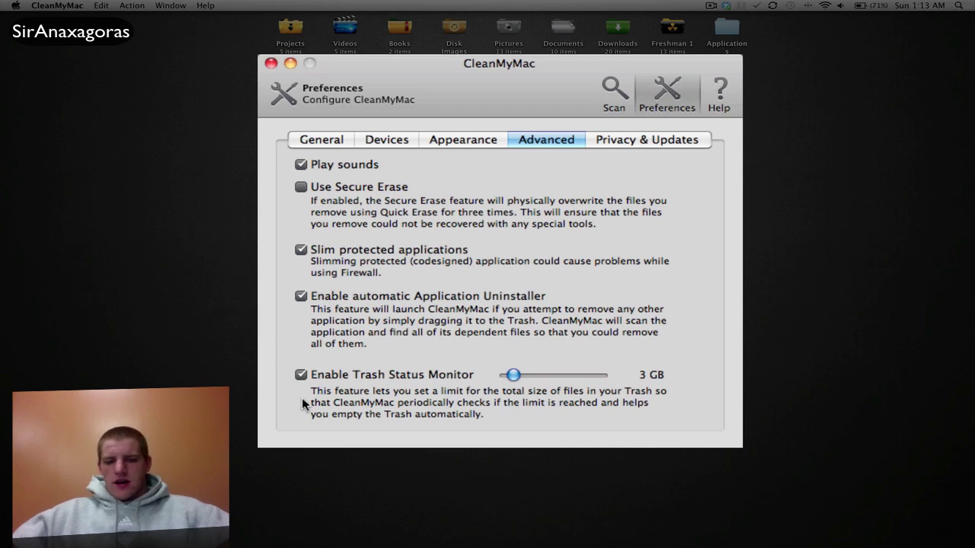
left_click(620, 135)
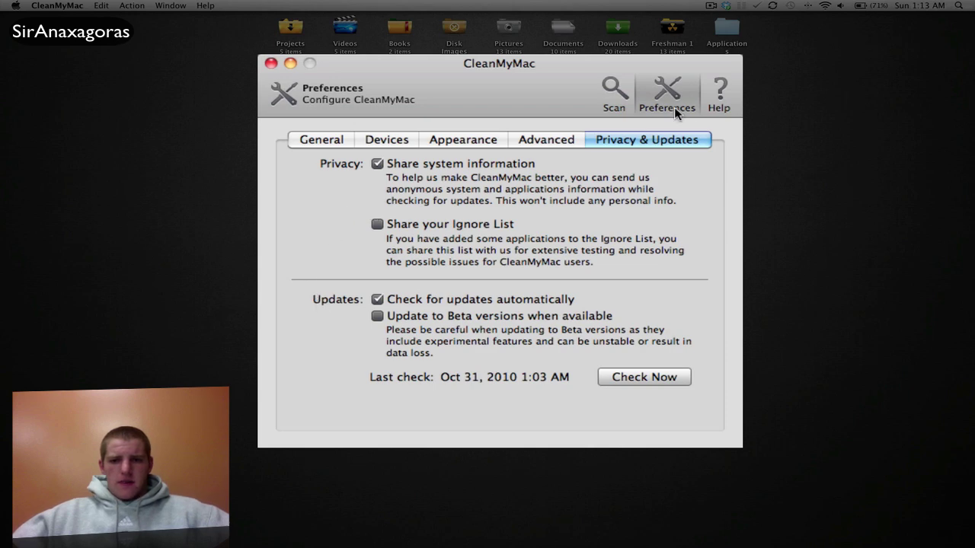
left_click(721, 93)
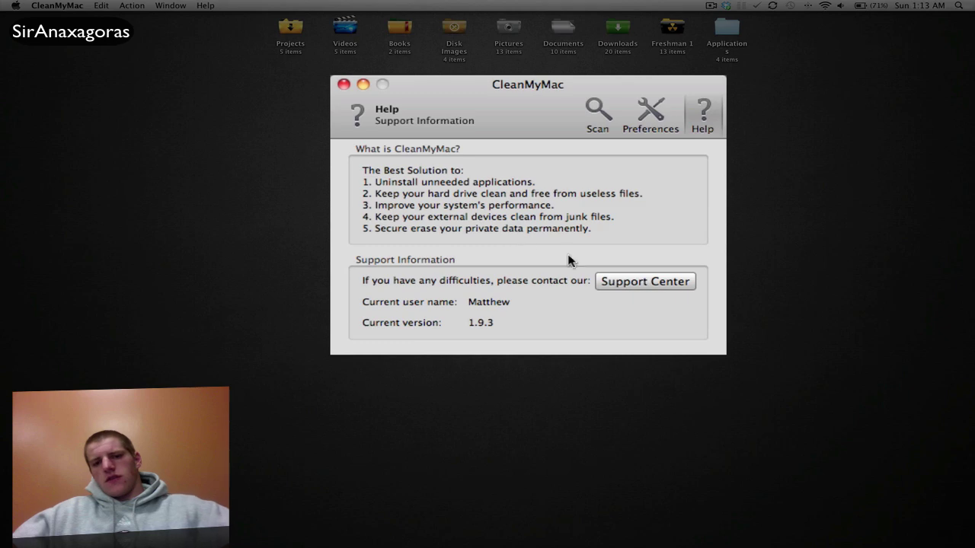
left_click(593, 107)
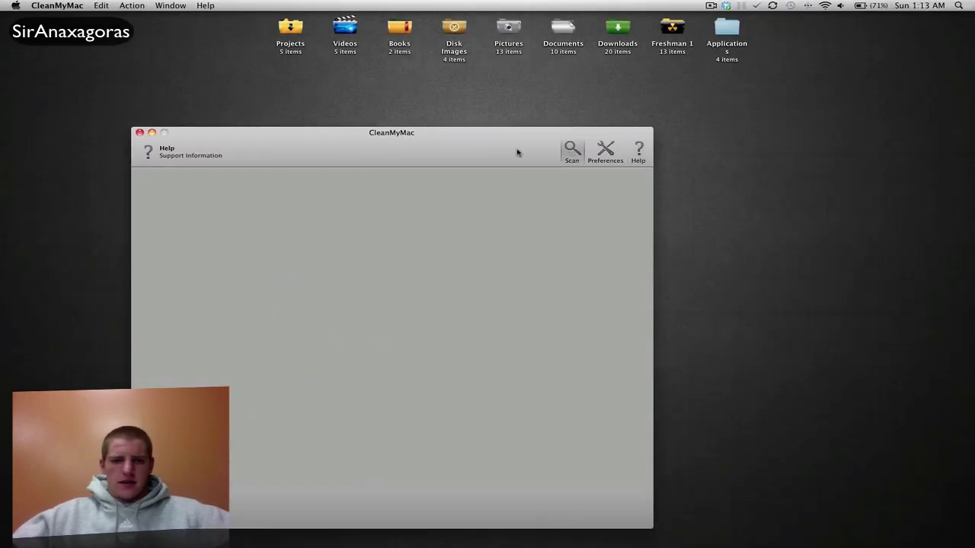
left_click_drag(516, 152, 623, 113)
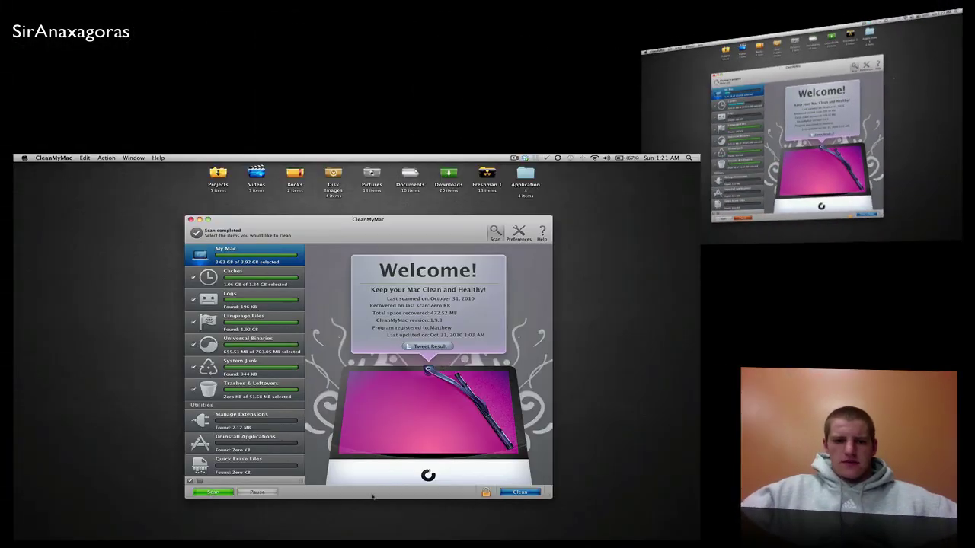
Expand User Cache Files in the Caches scan results and look through the listed applications
left_click(257, 279)
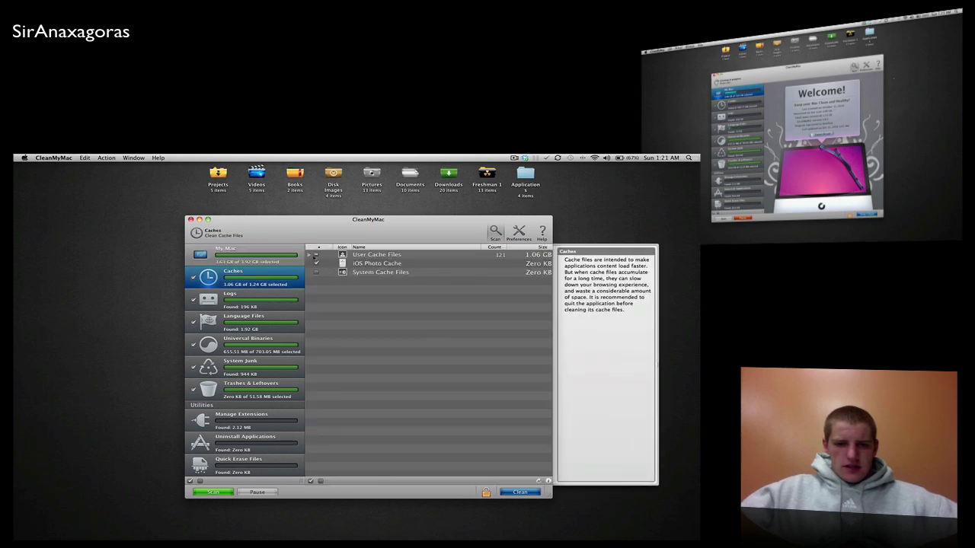
left_click(311, 255)
scroll(426, 366, "down", 2)
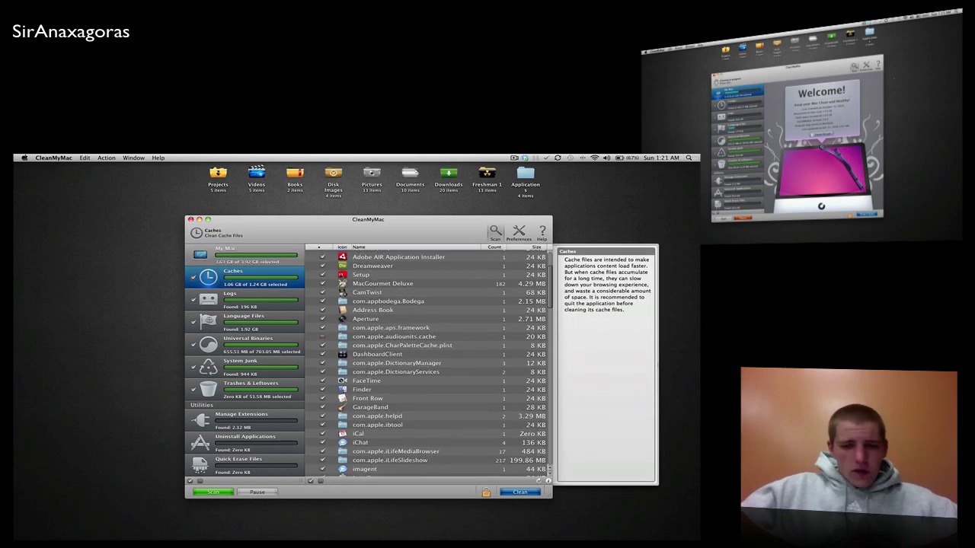
scroll(427, 366, "down", 10)
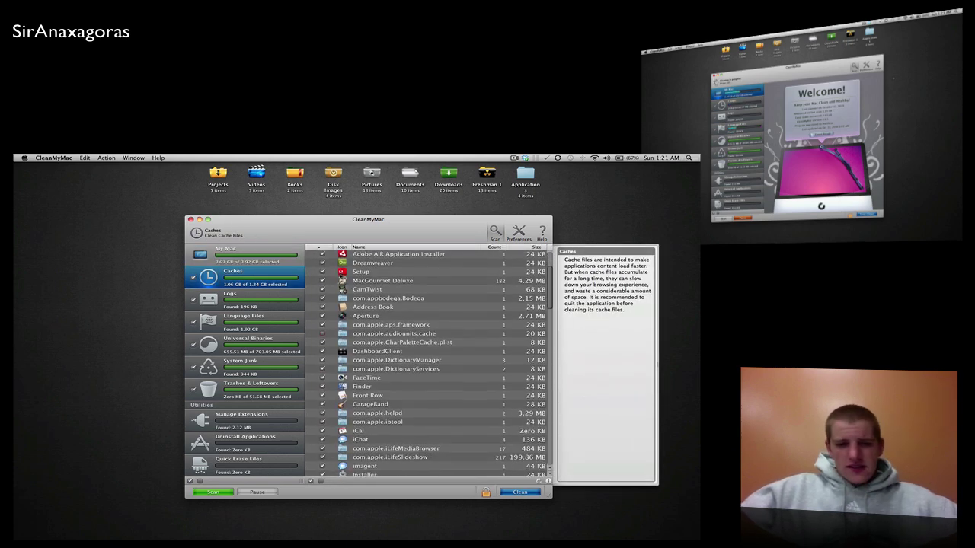
Expand User Log Files in the Logs scan results and show the details of the 1Password entry
left_click(259, 303)
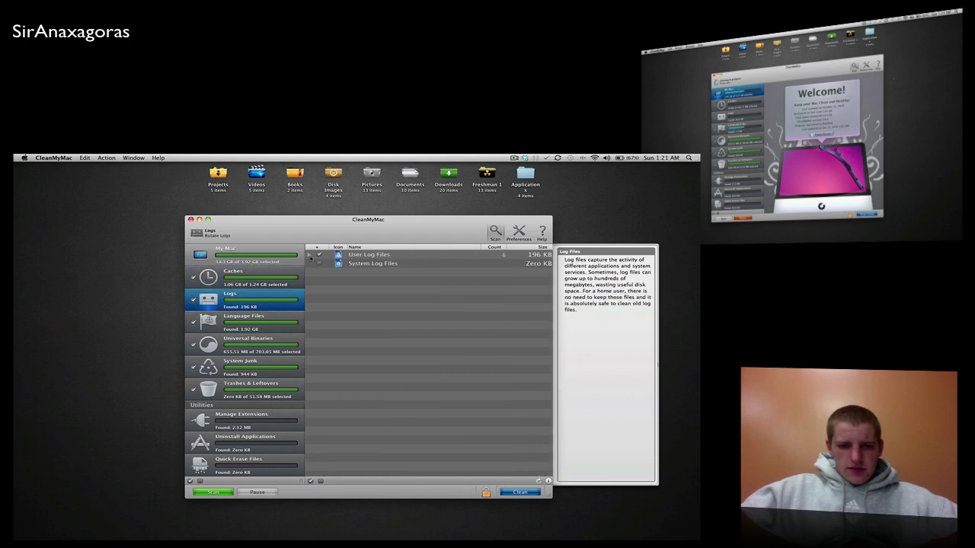
left_click(310, 255)
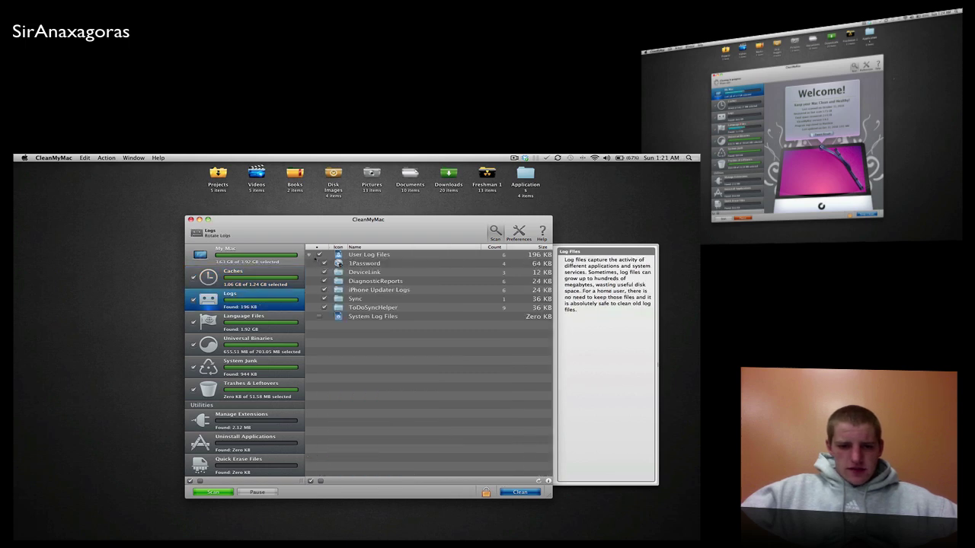
left_click(374, 265)
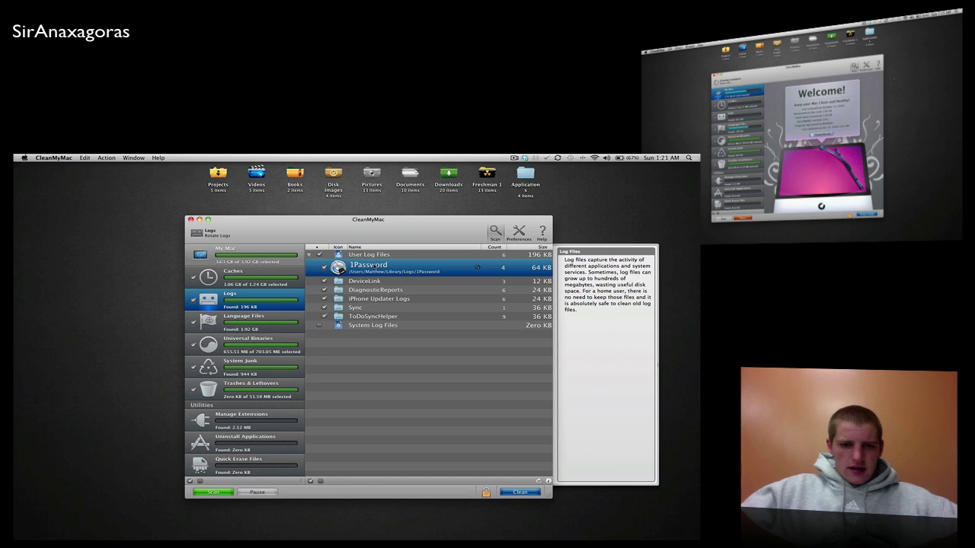
Review the scan results for Universal Binaries and Language Files
left_click(253, 346)
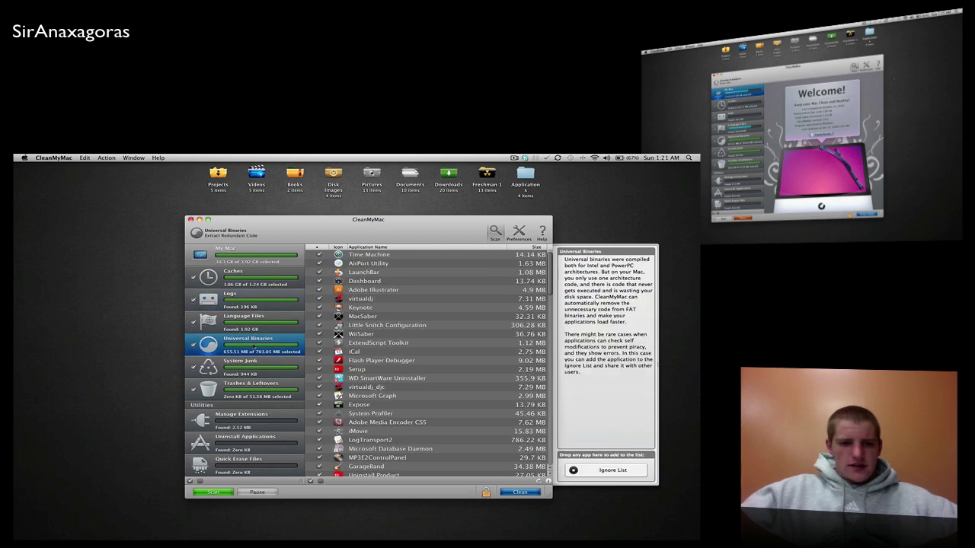
left_click(256, 329)
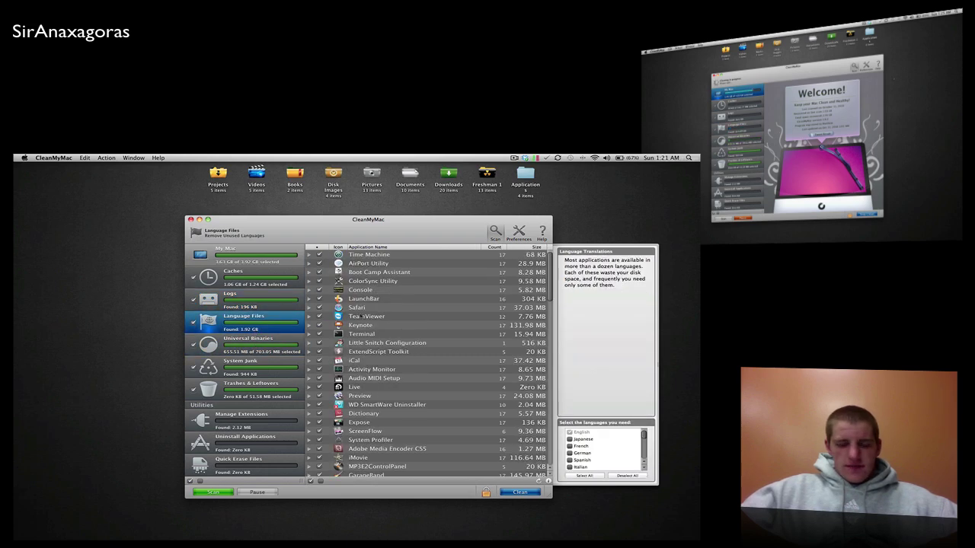
Look further through the applications listed under Language Files, and examine the list of applications under Universal Binaries
scroll(358, 318, "down", 10)
scroll(351, 319, "down", 3)
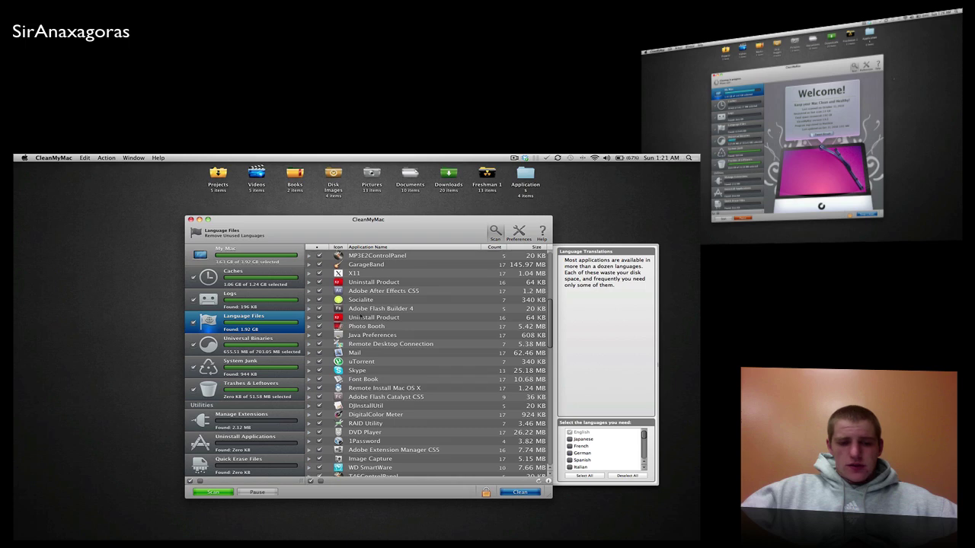
left_click(290, 345)
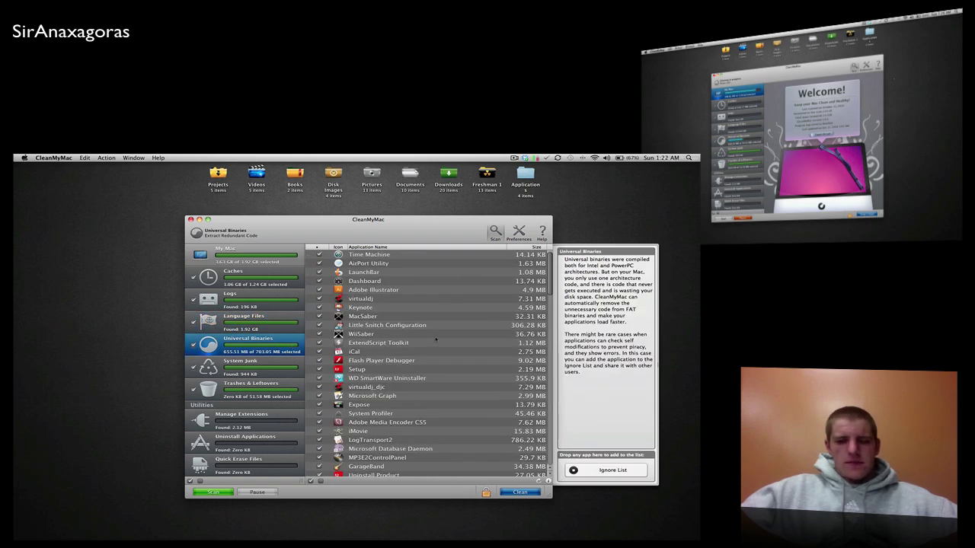
scroll(435, 340, "down", 5)
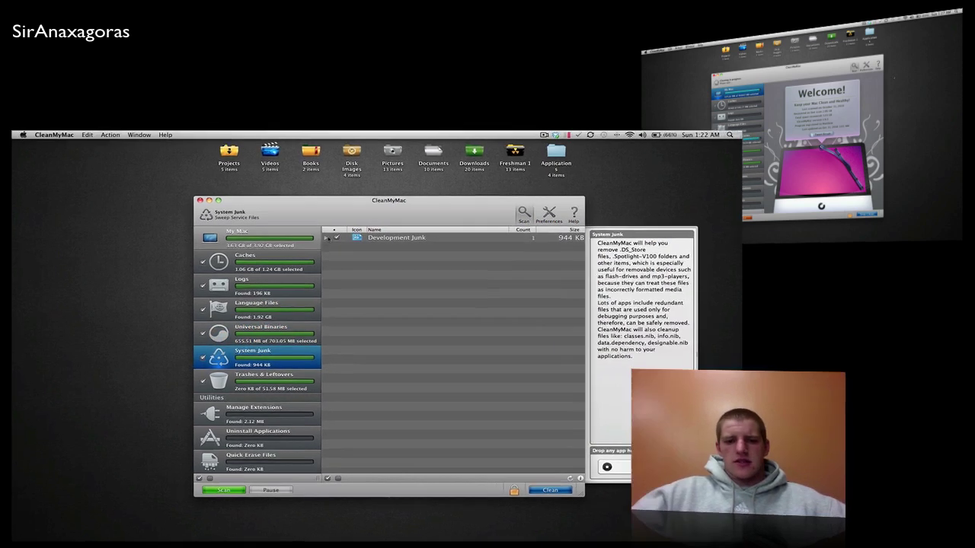
Expand Development Junk in the System Junk results, review the Trashes & Leftovers results and return to the My Mac overview
left_click(312, 256)
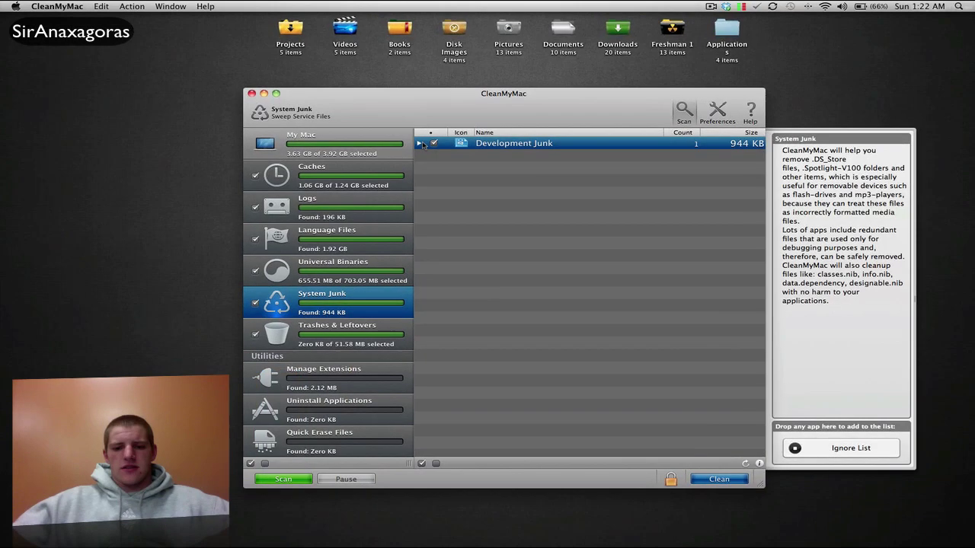
left_click(419, 144)
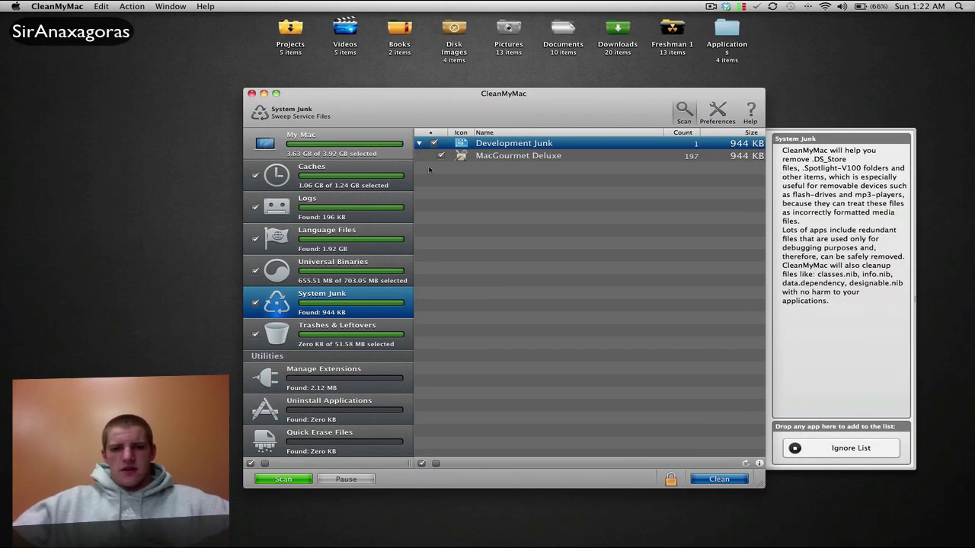
left_click(361, 338)
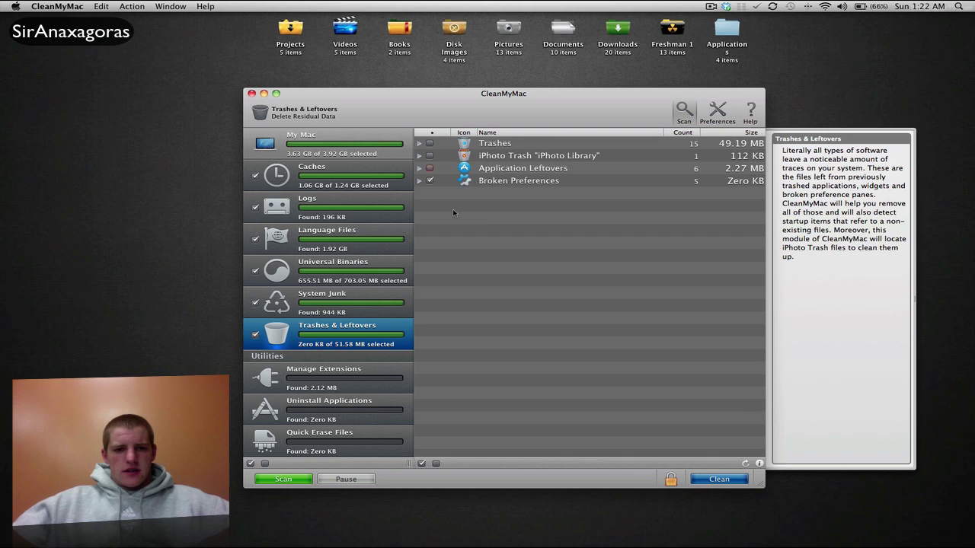
left_click(343, 141)
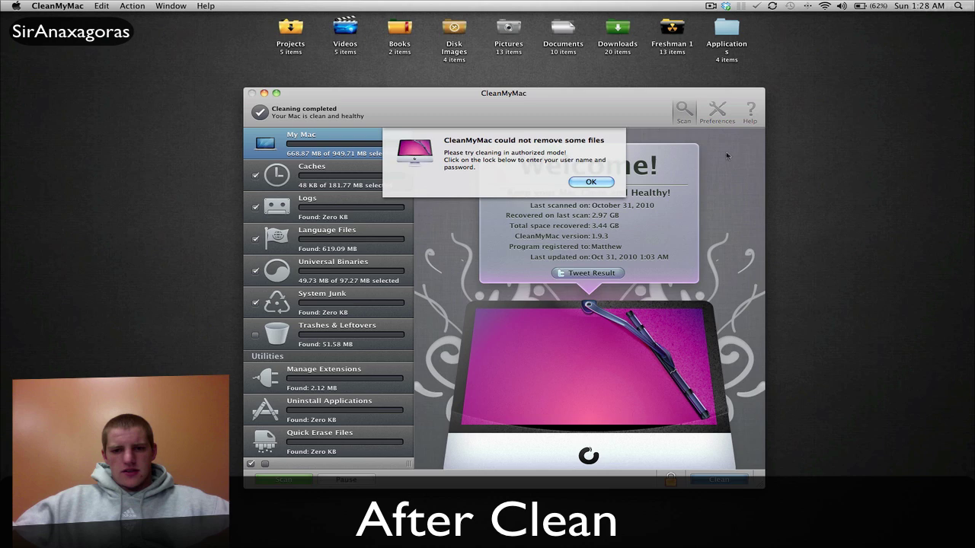
Dismiss the notice about files that could not be removed, and view the authorized-mode password prompt without authorizing
left_click(591, 181)
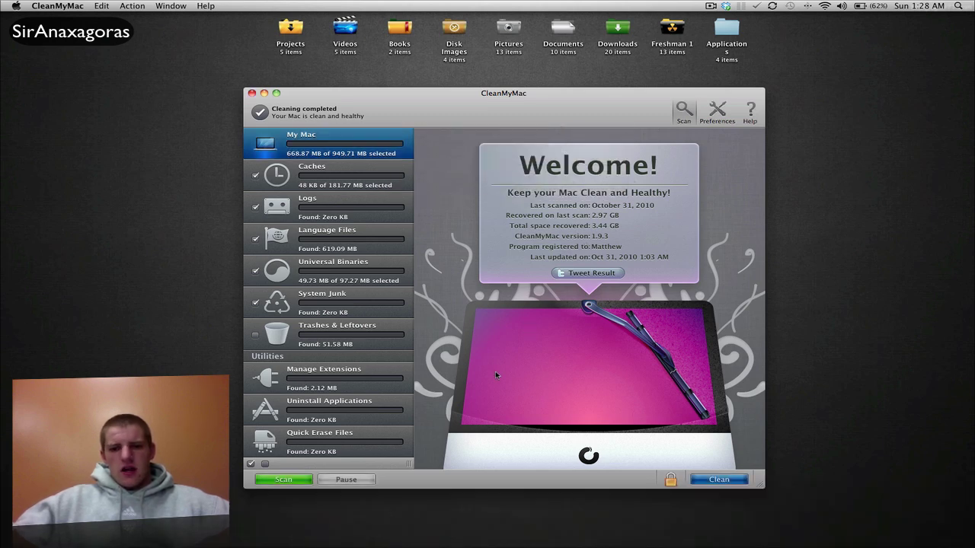
left_click(671, 480)
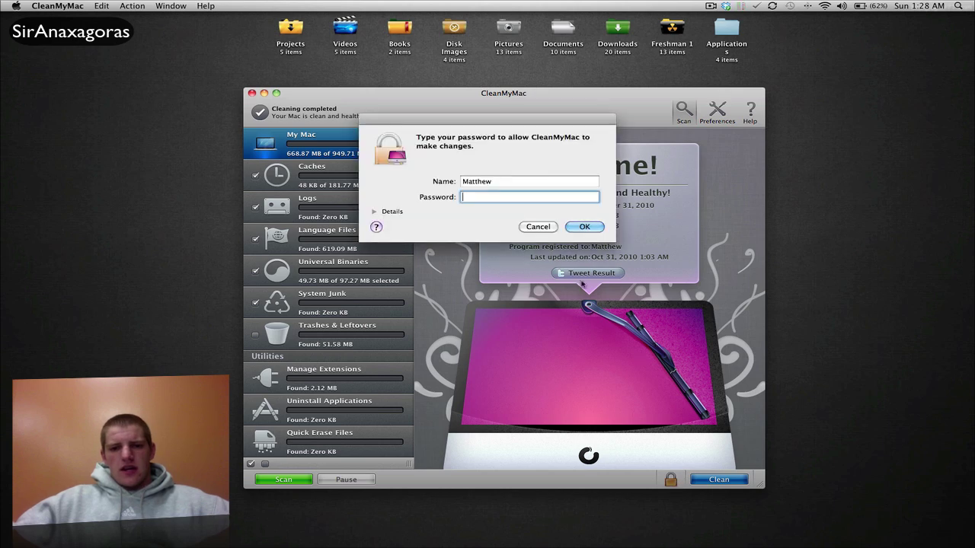
left_click(537, 227)
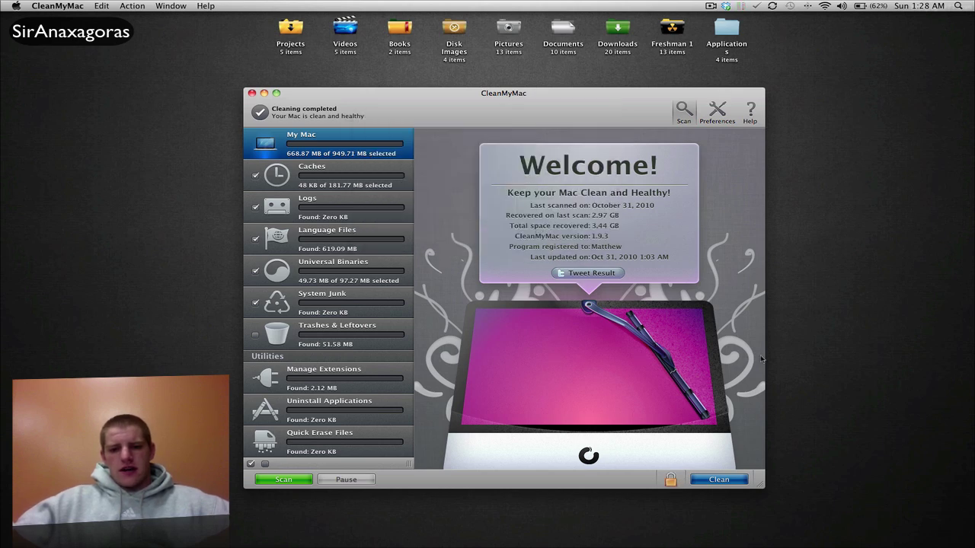